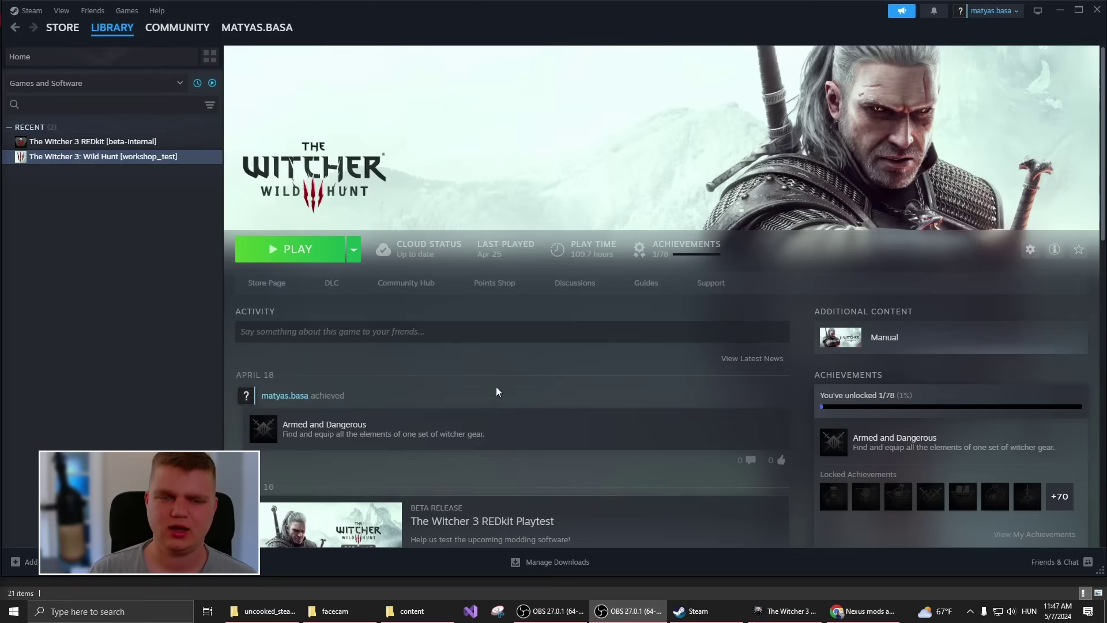
- Subscribe to the World load test scriptmod item in The Witcher 3: Wild Hunt Workshop
mouse_move(162, 30)
left_click(166, 85)
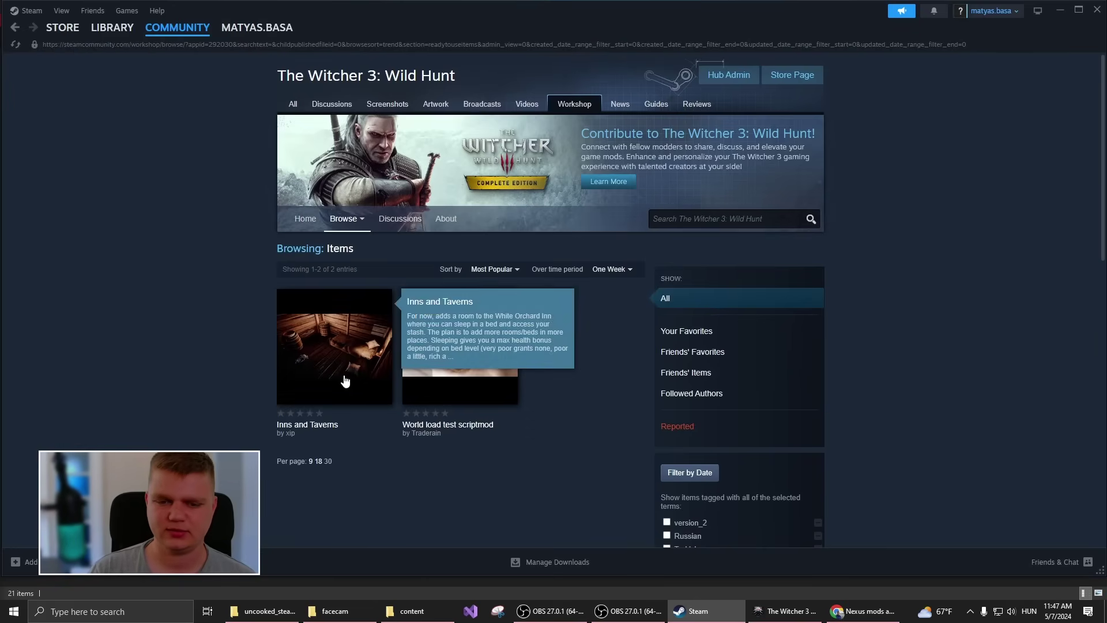
left_click(491, 377)
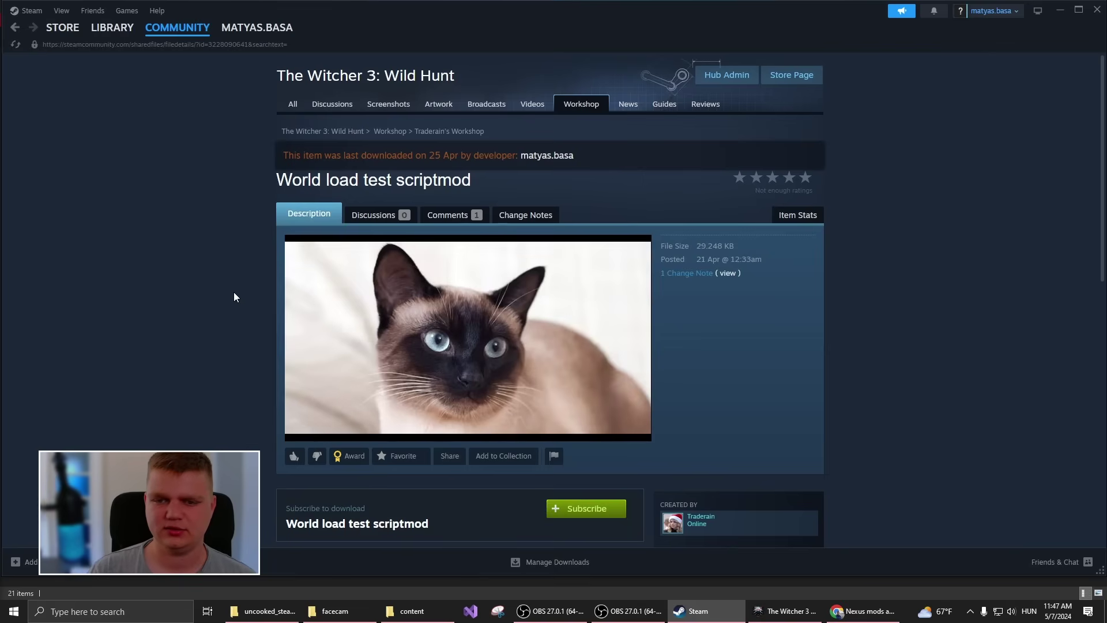
scroll(236, 296, "down", 1)
scroll(236, 297, "down", 2)
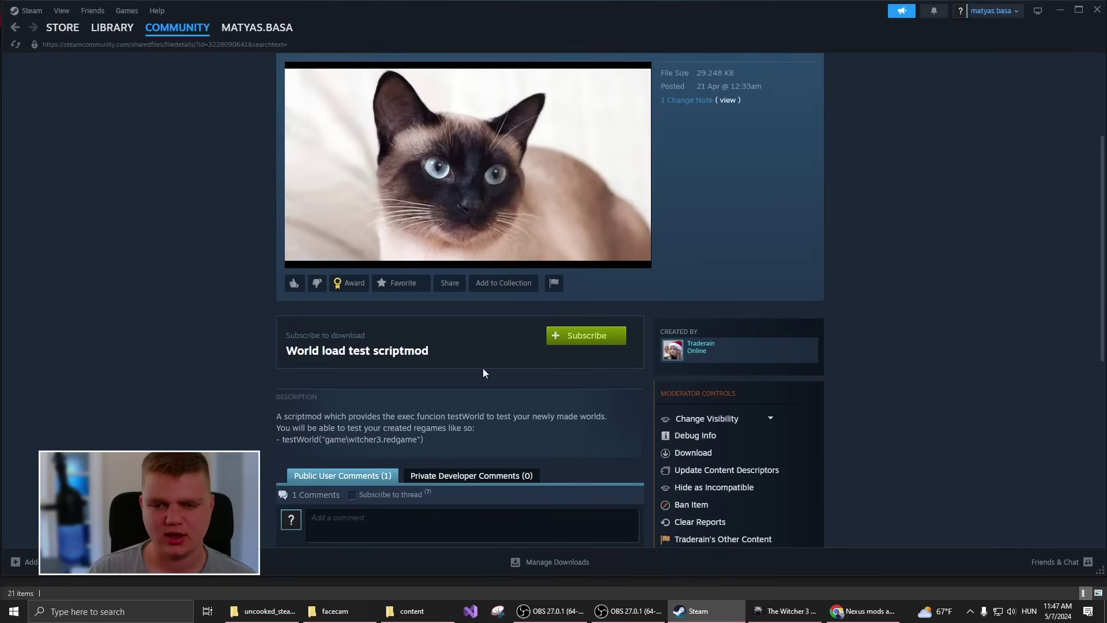
left_click(600, 336)
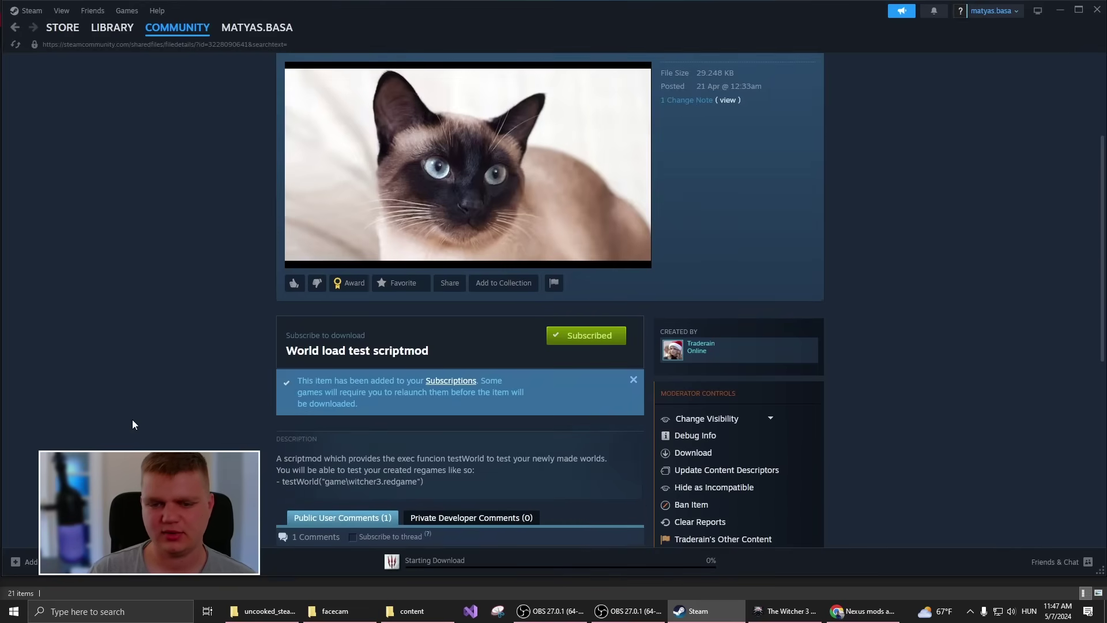
- Check the mod's download status, and return to The Witcher 3: Wild Hunt's library page
left_click(432, 563)
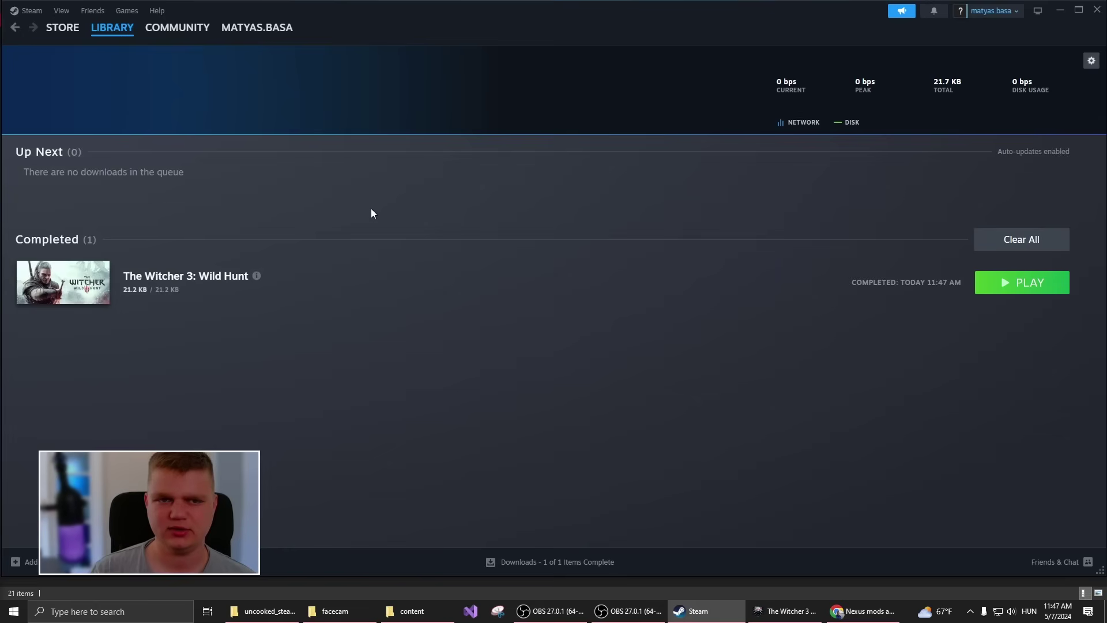
left_click(88, 43)
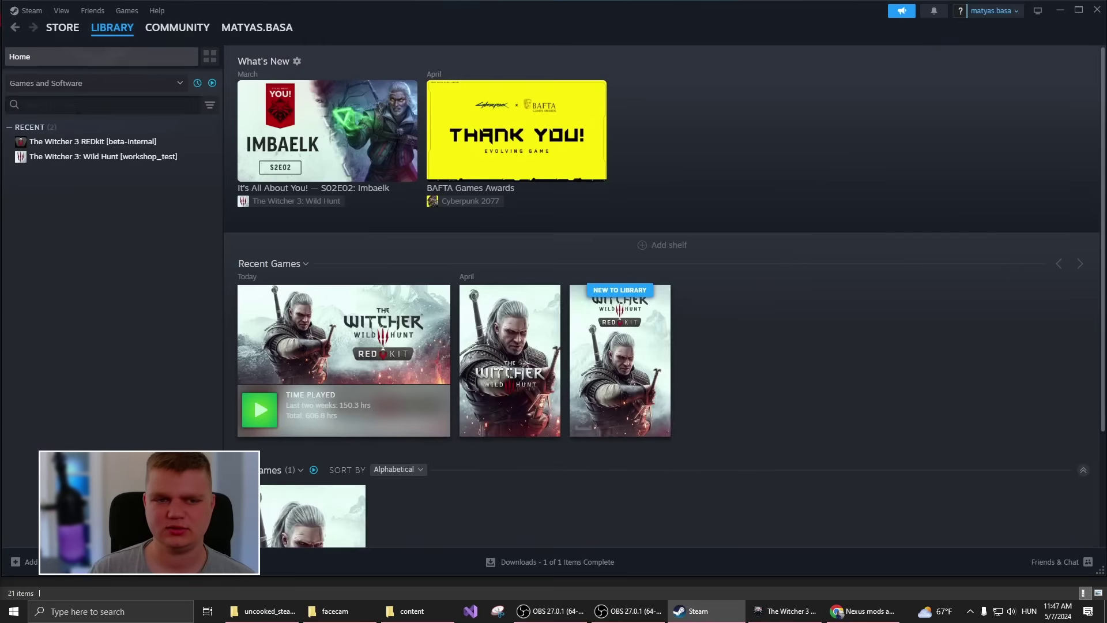
left_click(84, 157)
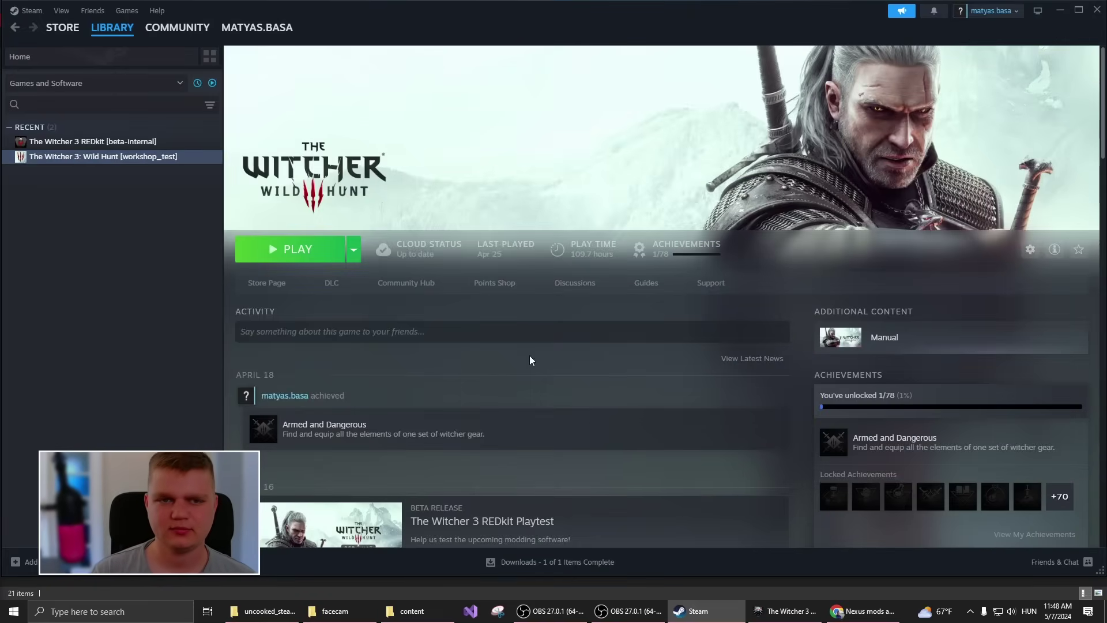
- Return to the World load test scriptmod Workshop page and unsubscribe from the item
left_click(162, 29)
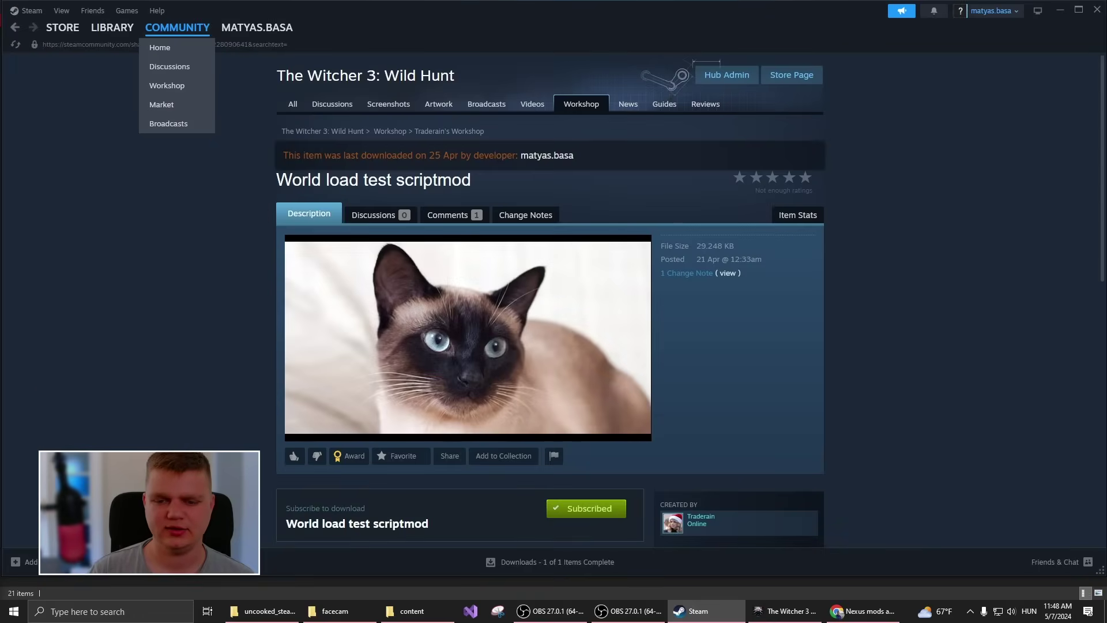
scroll(220, 432, "down", 3)
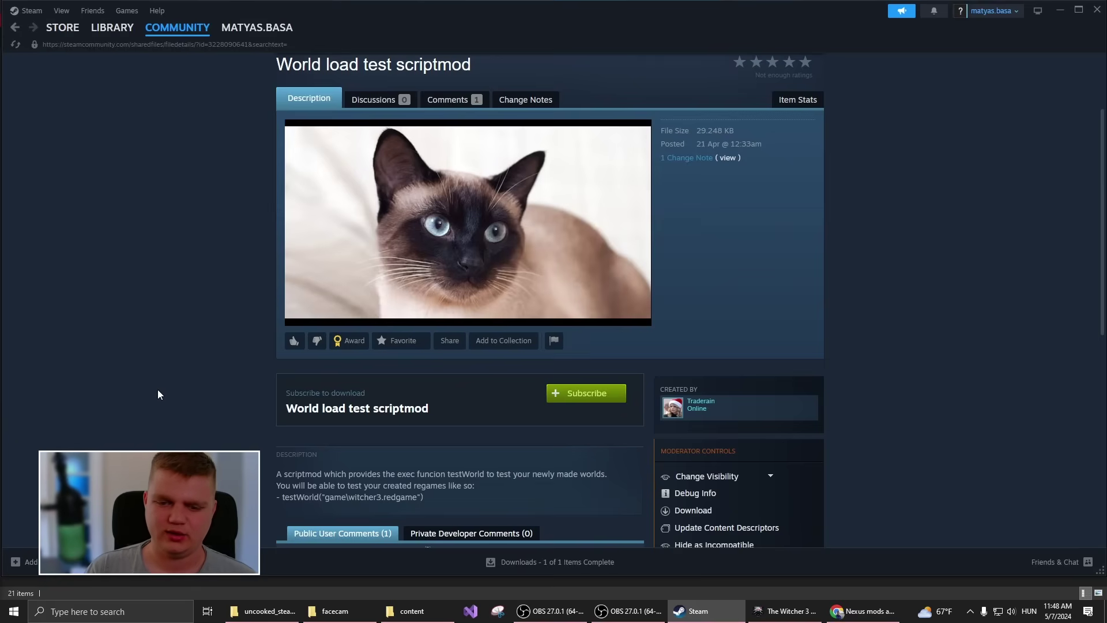
- Open The Witcher 3: Wild Hunt's installation folder from the game's installed-files properties
left_click(101, 29)
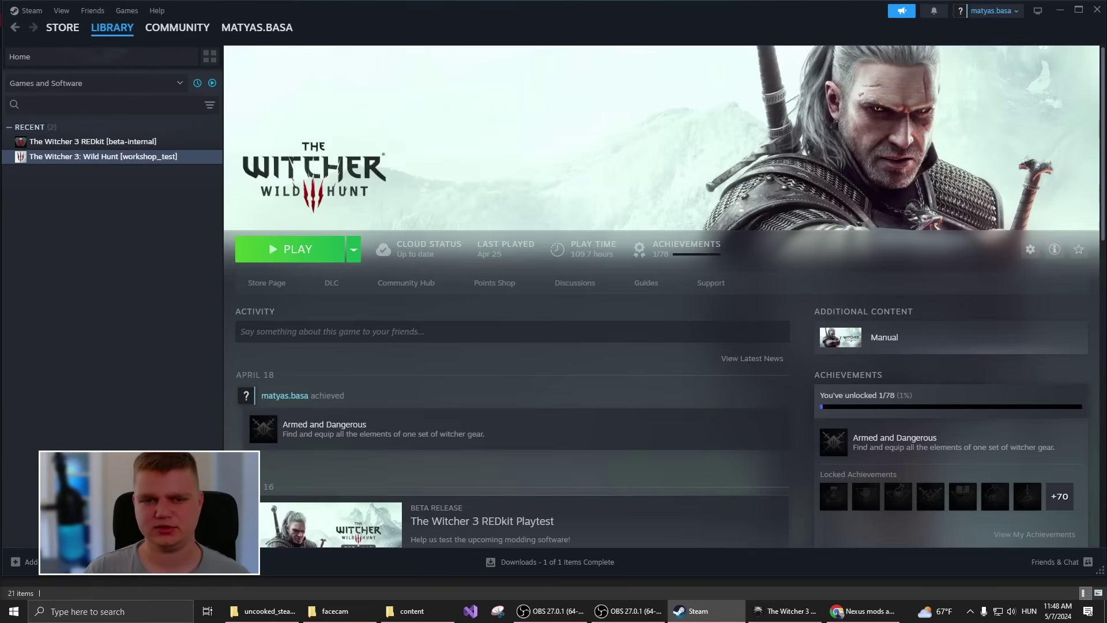
right_click(115, 157)
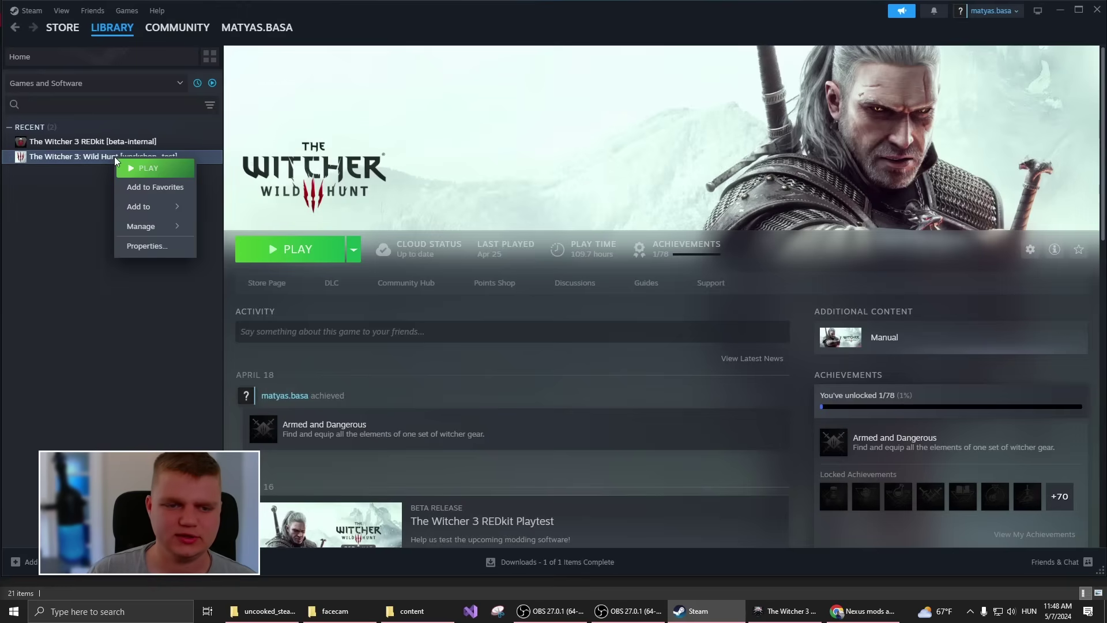
left_click(144, 246)
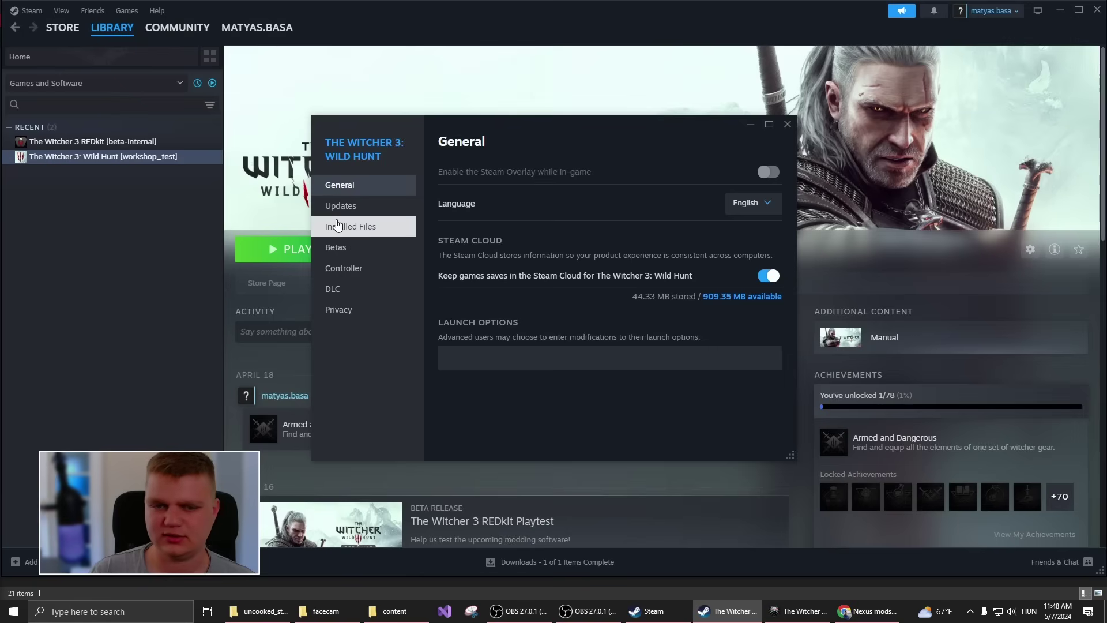
left_click(346, 229)
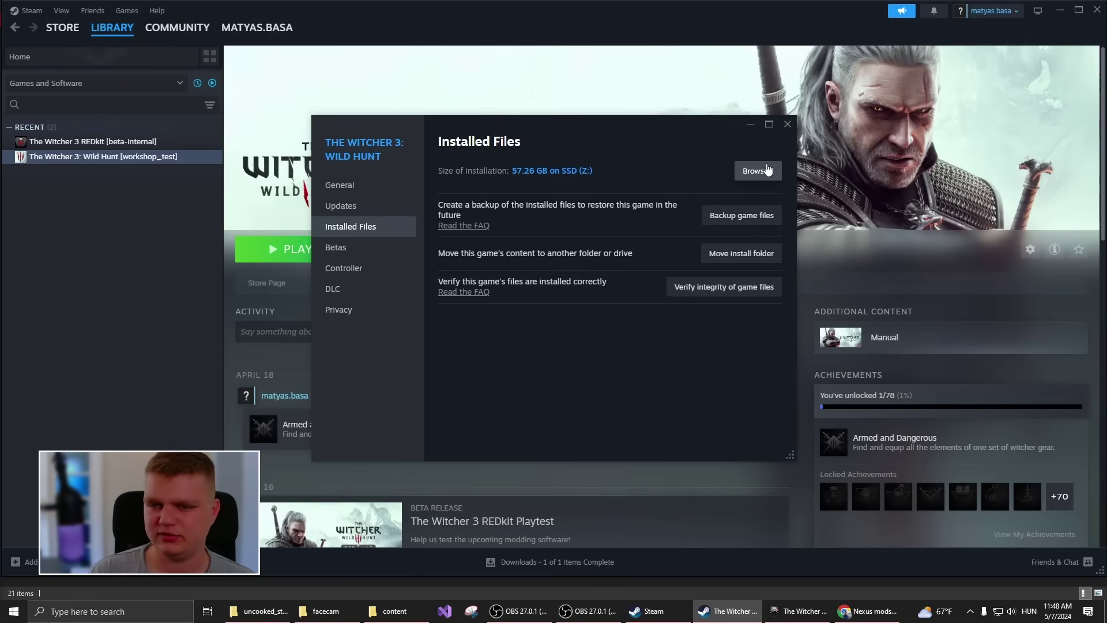
left_click(768, 168)
double_click(338, 243)
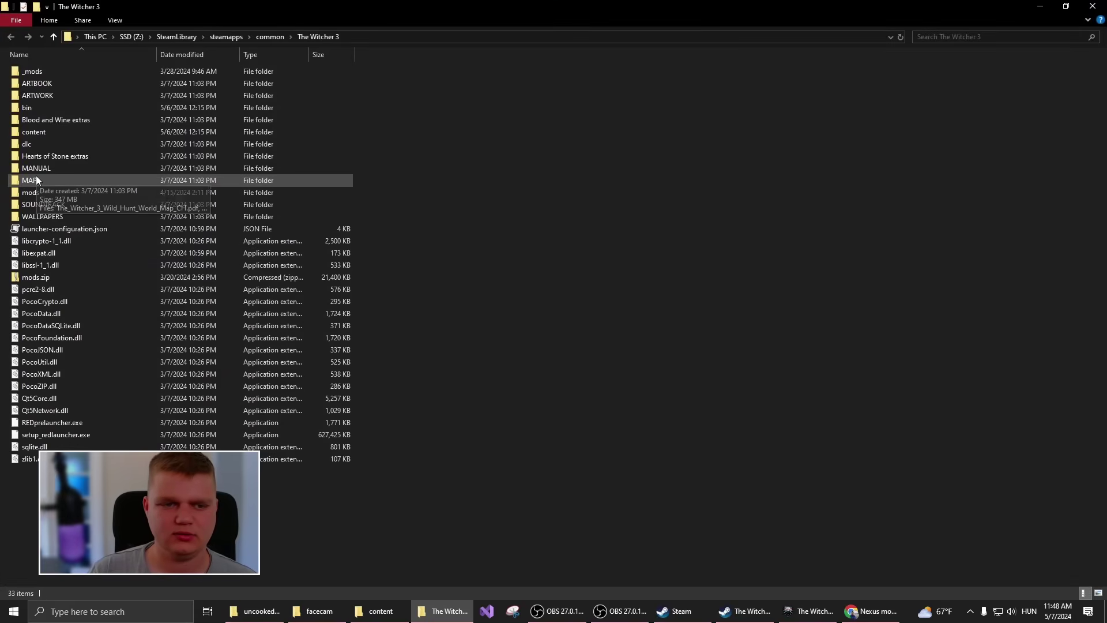
- Examine the content folder of modVMod inside the game's mods folder, and put away the folder window and the game properties
left_click(26, 191)
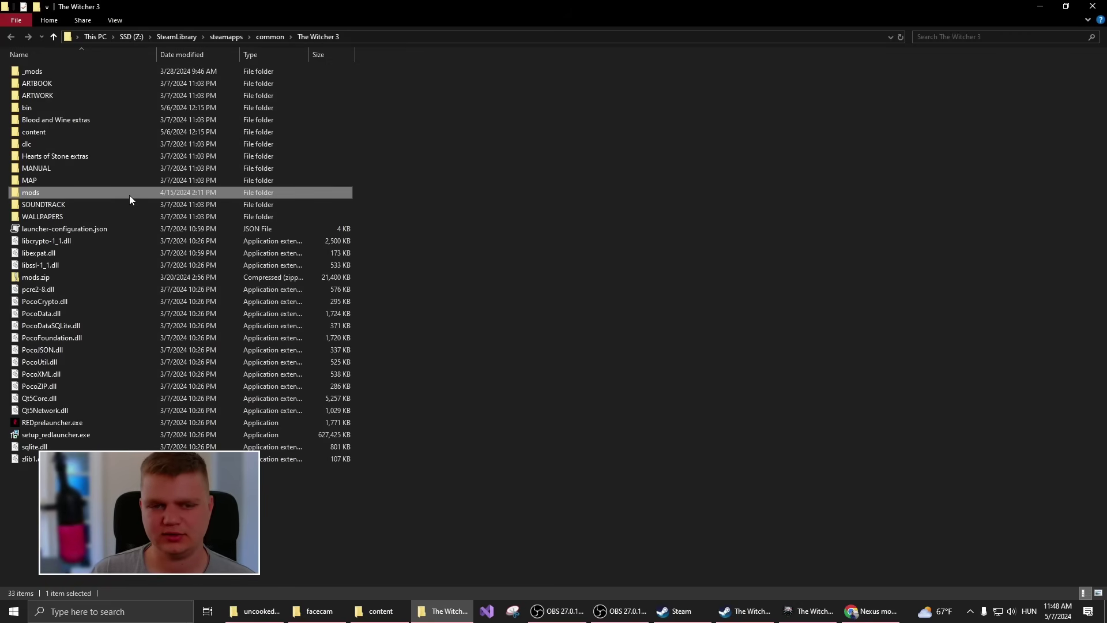
double_click(130, 196)
left_click_drag(607, 207, 23, 54)
left_click_drag(323, 159, 50, 105)
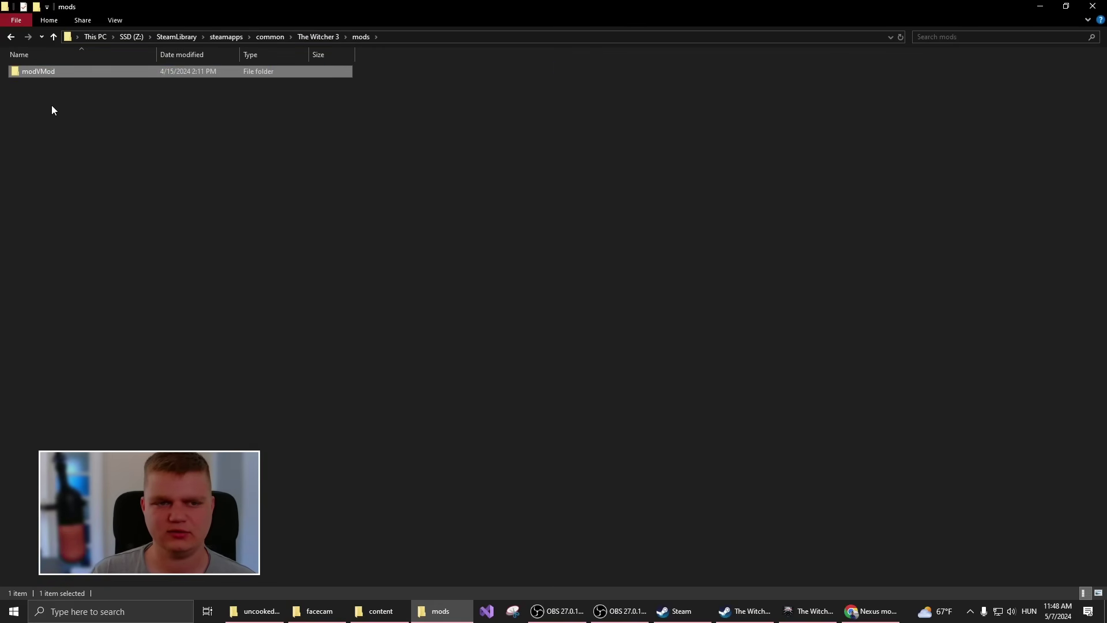
double_click(88, 73)
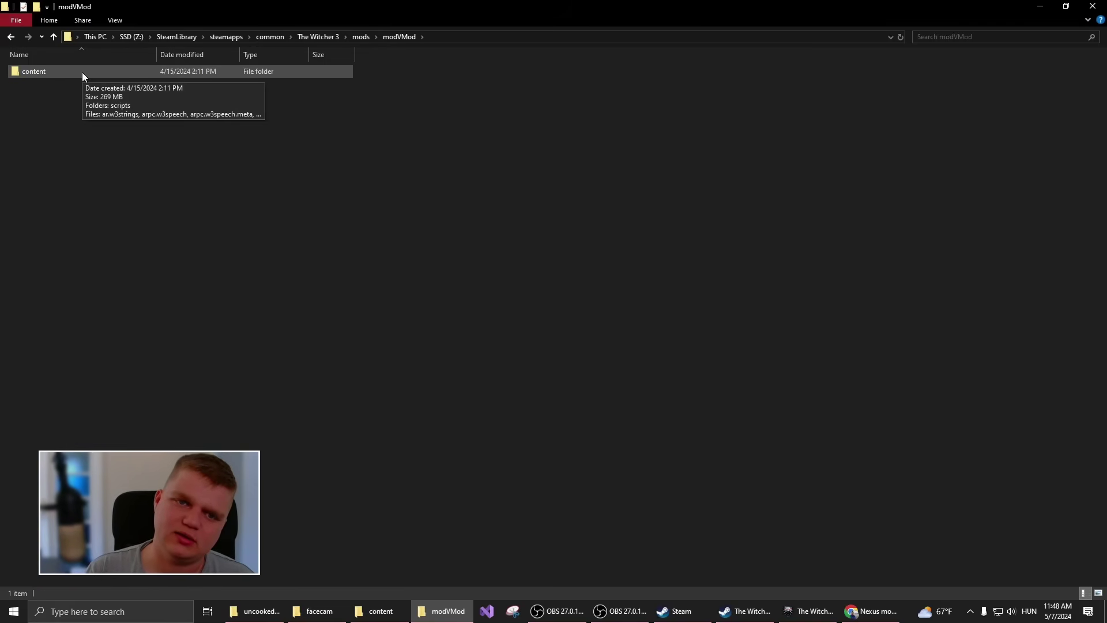
double_click(82, 72)
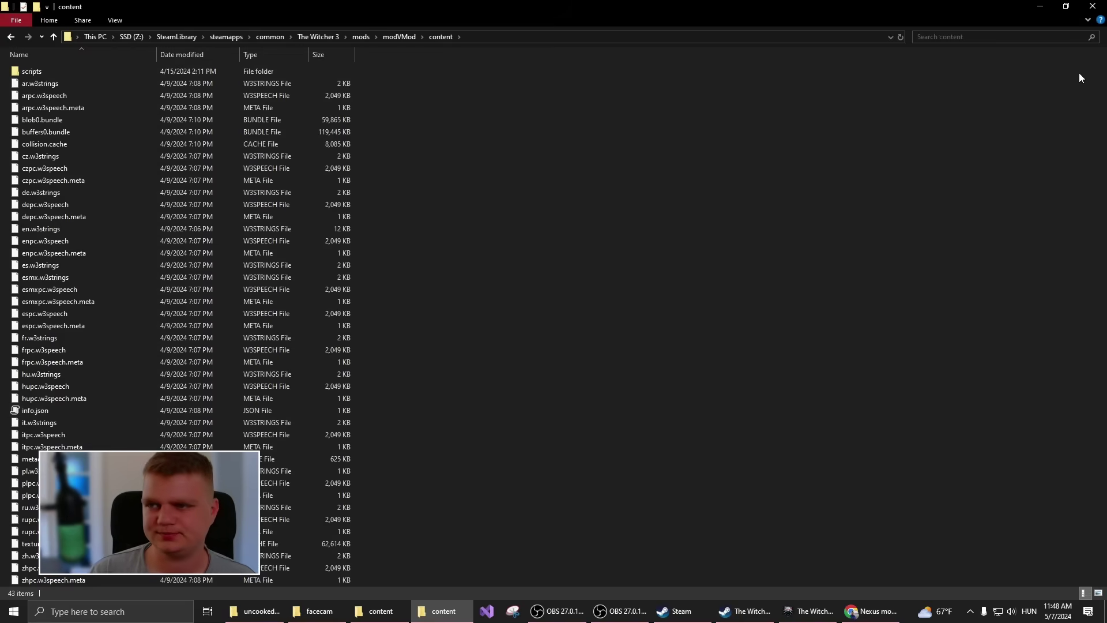
left_click(1031, 9)
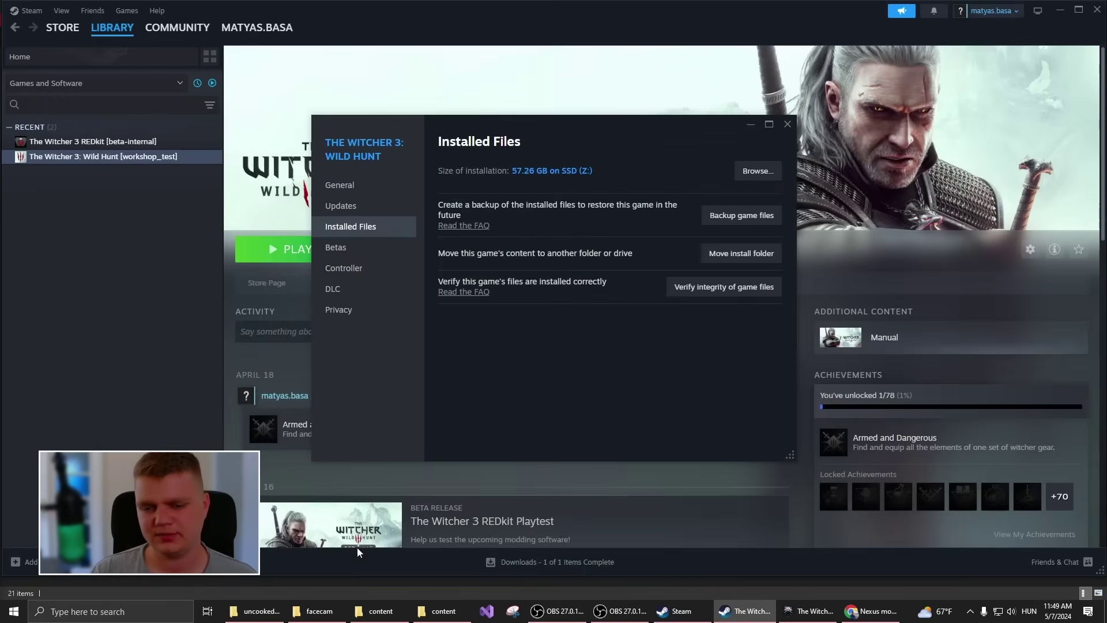
left_click(788, 124)
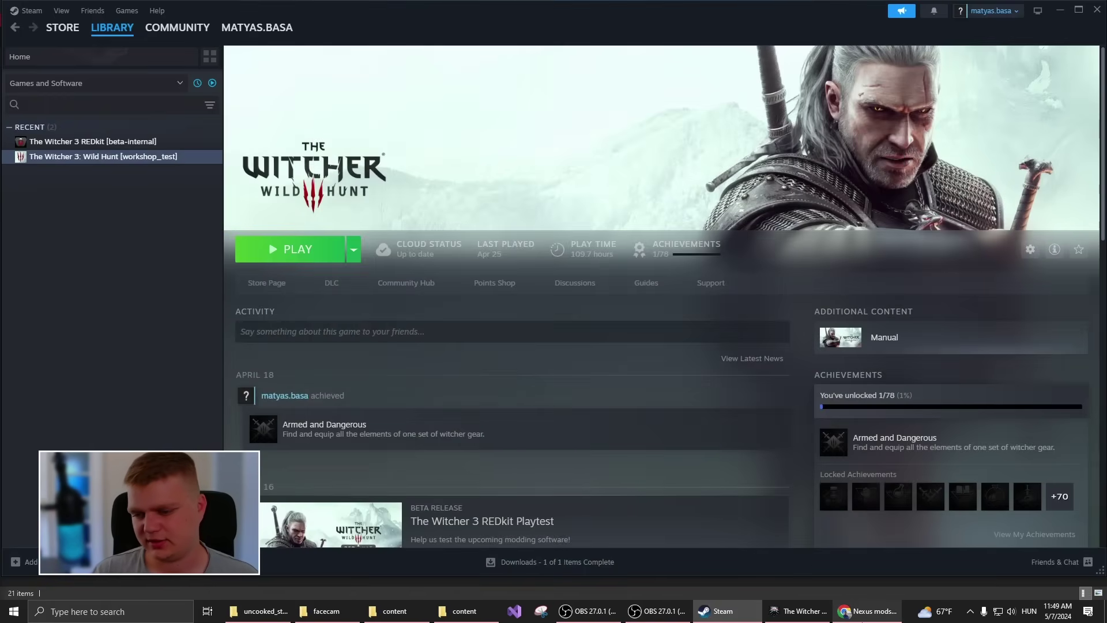
- Switch to Nexus Mods in Chrome and open the Golden 'Beyond Hill and Dale' mod page for The Witcher 3
left_click(862, 619)
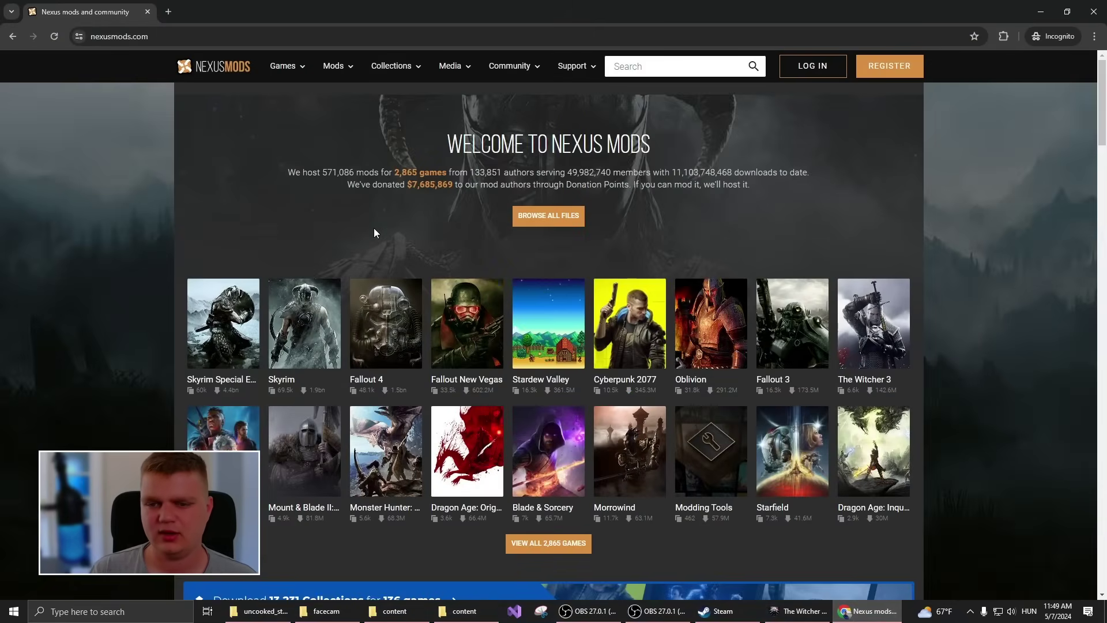
left_click(882, 326)
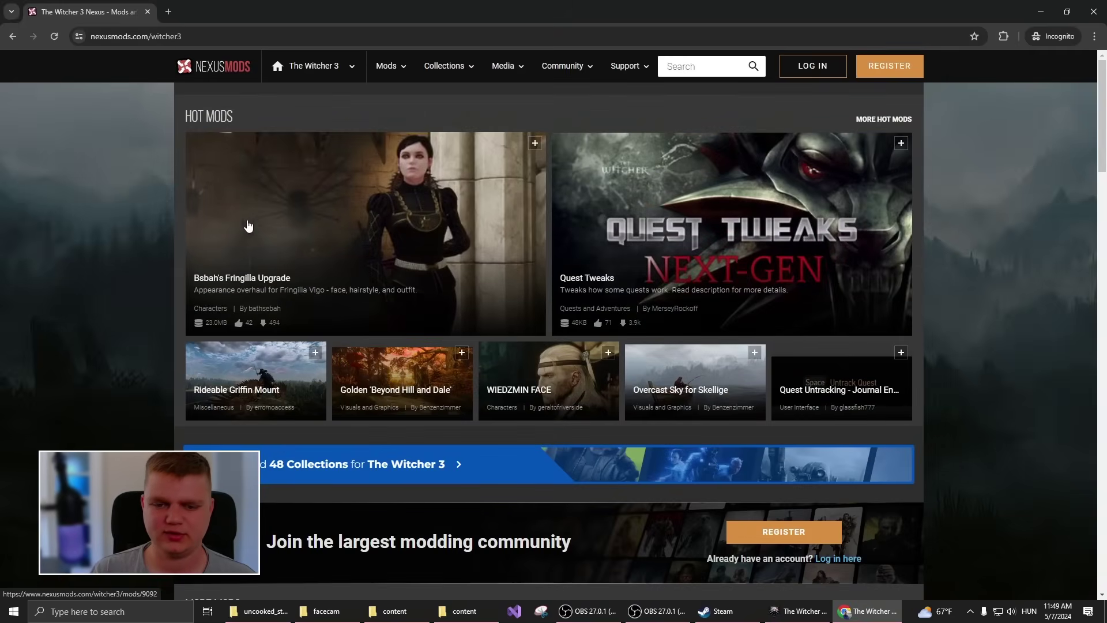
left_click(402, 367)
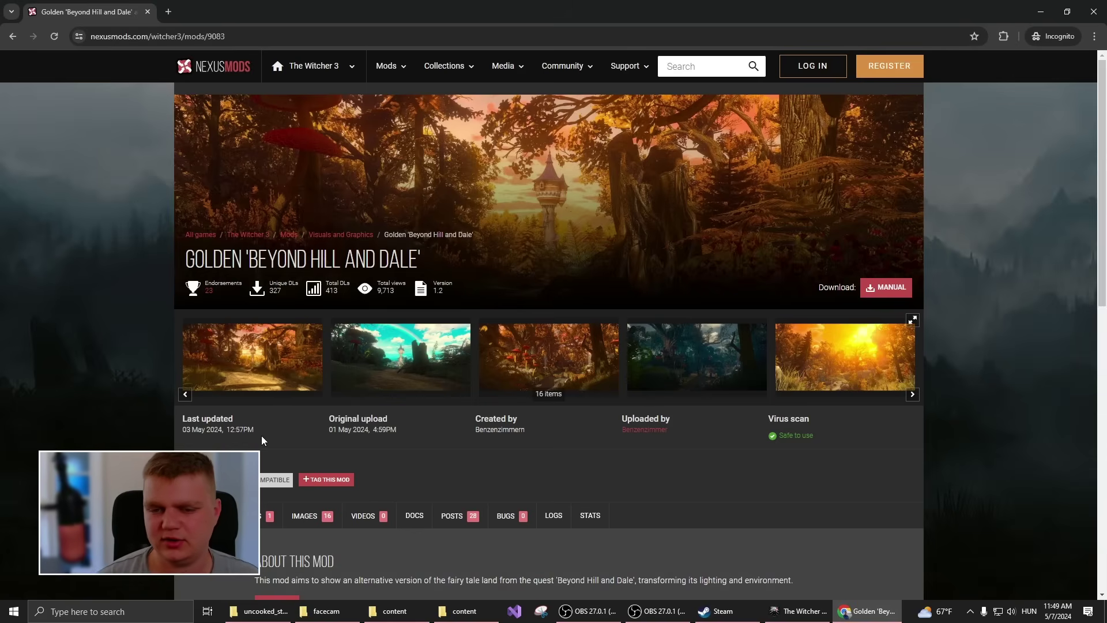
- Preview the archive contents of the main Golden 'Beyond Hill and Dale' file, and close the preview
scroll(164, 310, "down", 4)
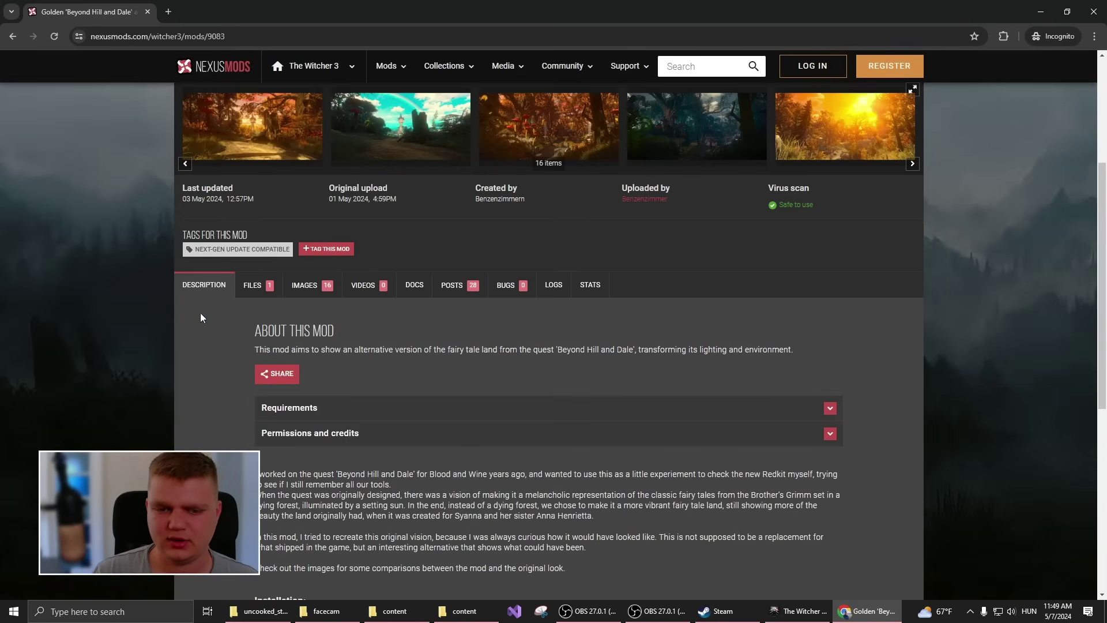
left_click(251, 288)
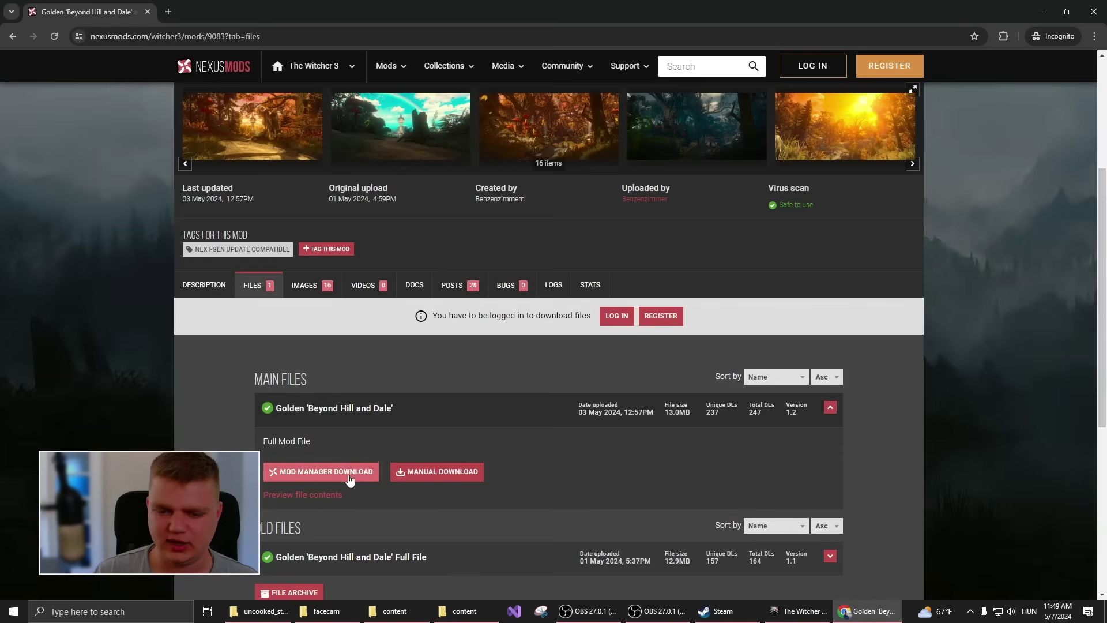
left_click(314, 496)
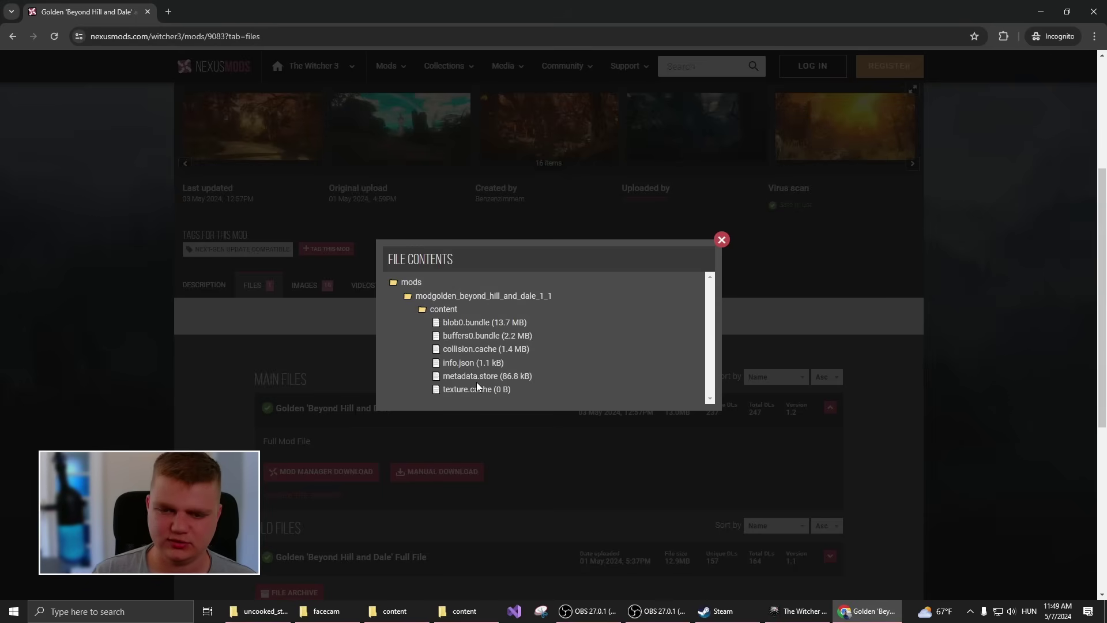
left_click(721, 240)
- Switch to File Explorer and go up to The Witcher 3's mods folder, where downloaded mods belong
mouse_move(391, 613)
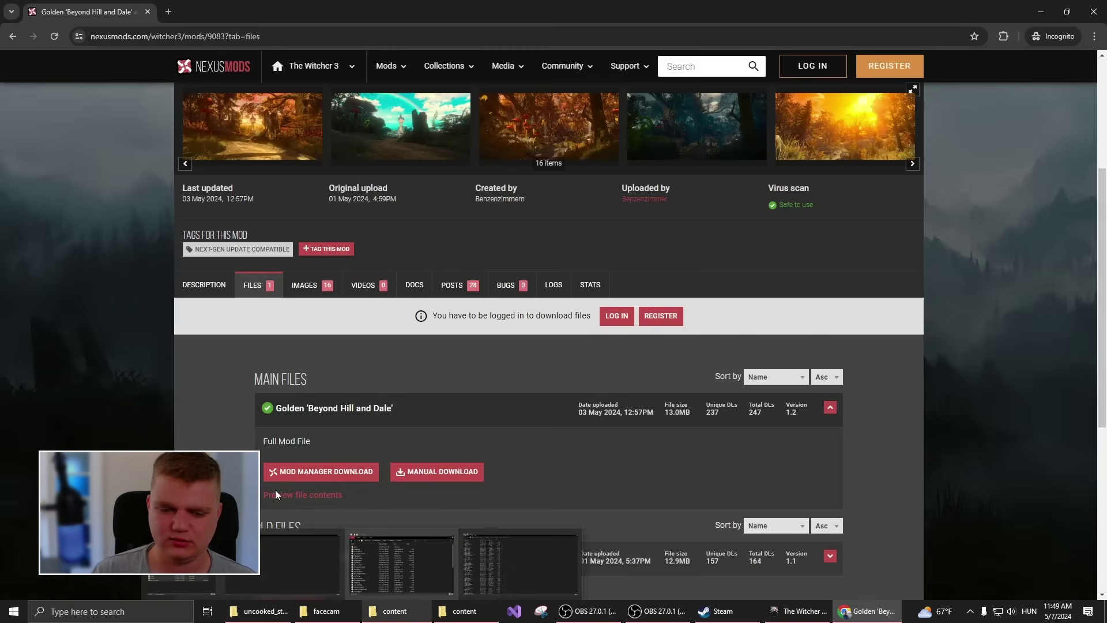
left_click(464, 611)
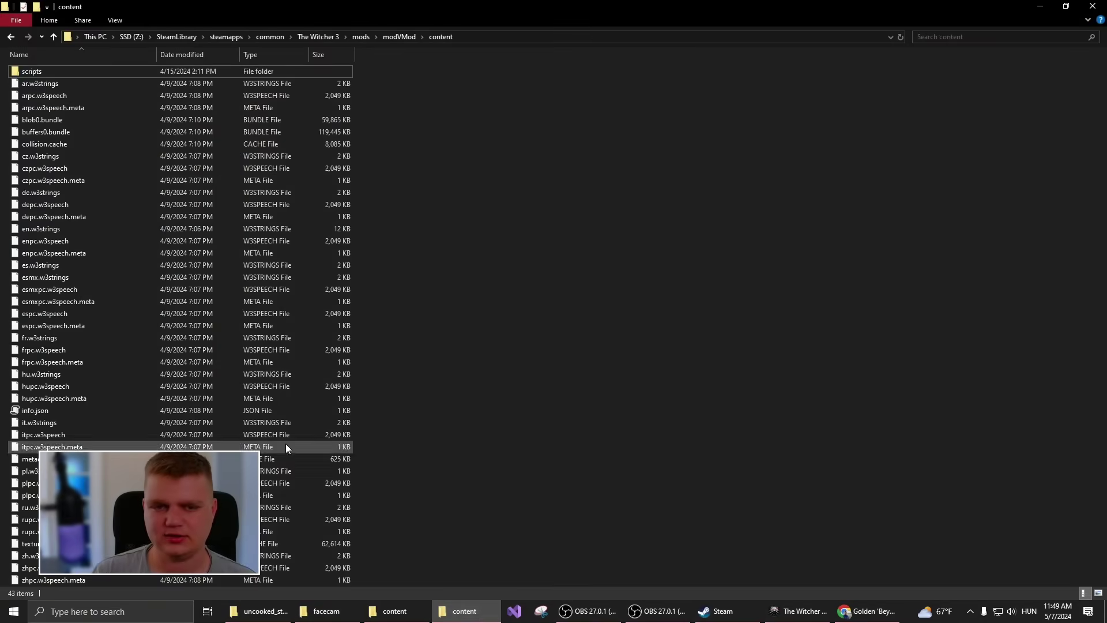
left_click(353, 36)
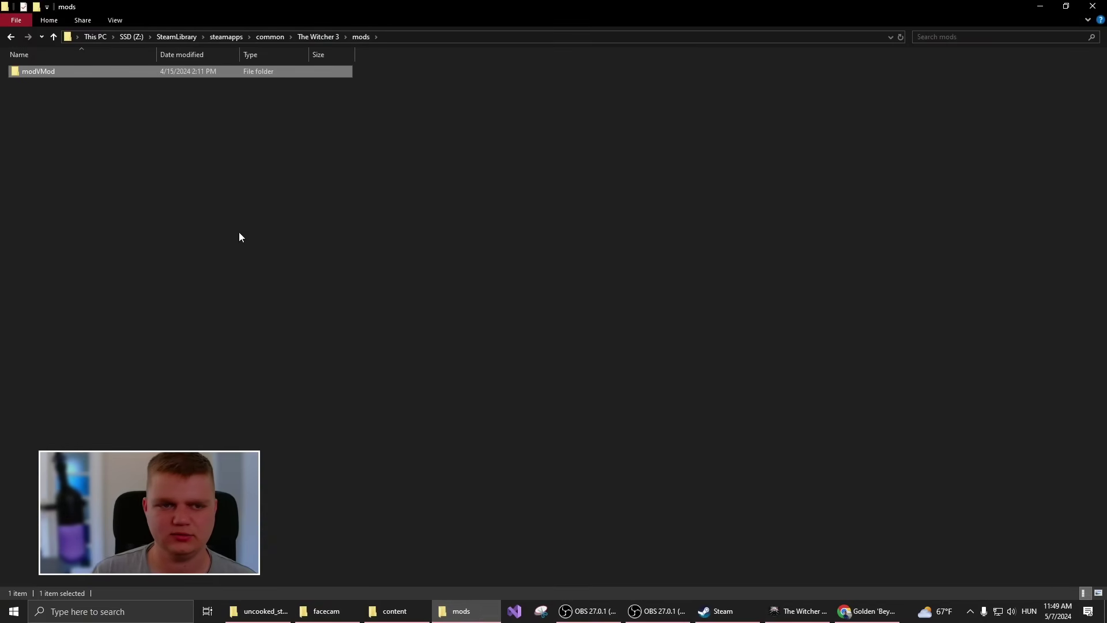
- Return to Chrome and show the description of the Golden 'Beyond Hill and Dale' mod
left_click(265, 254)
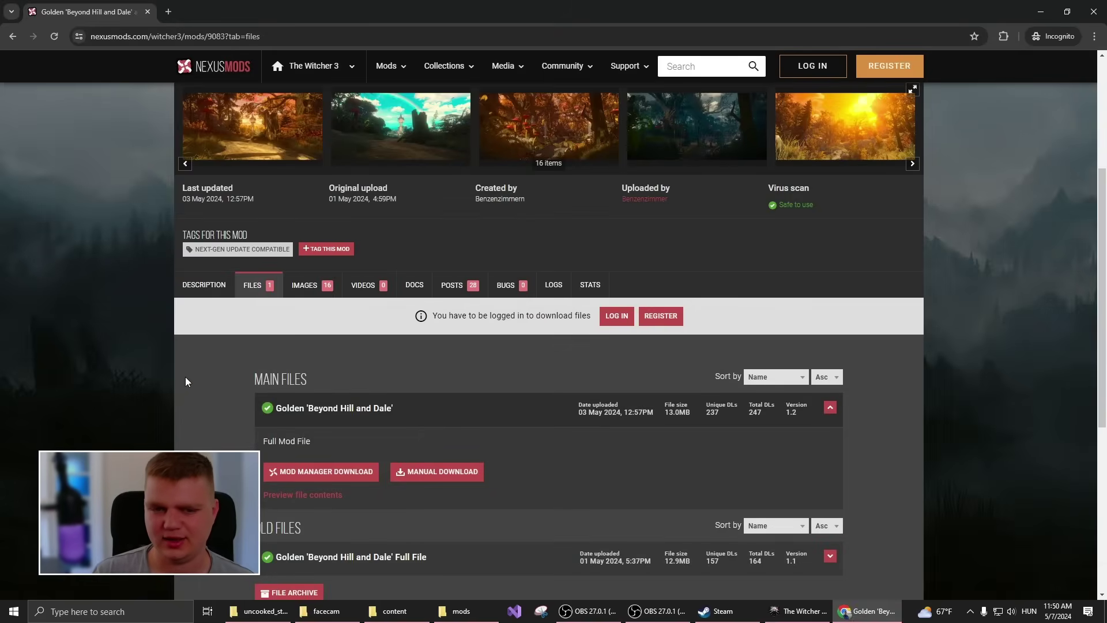
left_click(204, 286)
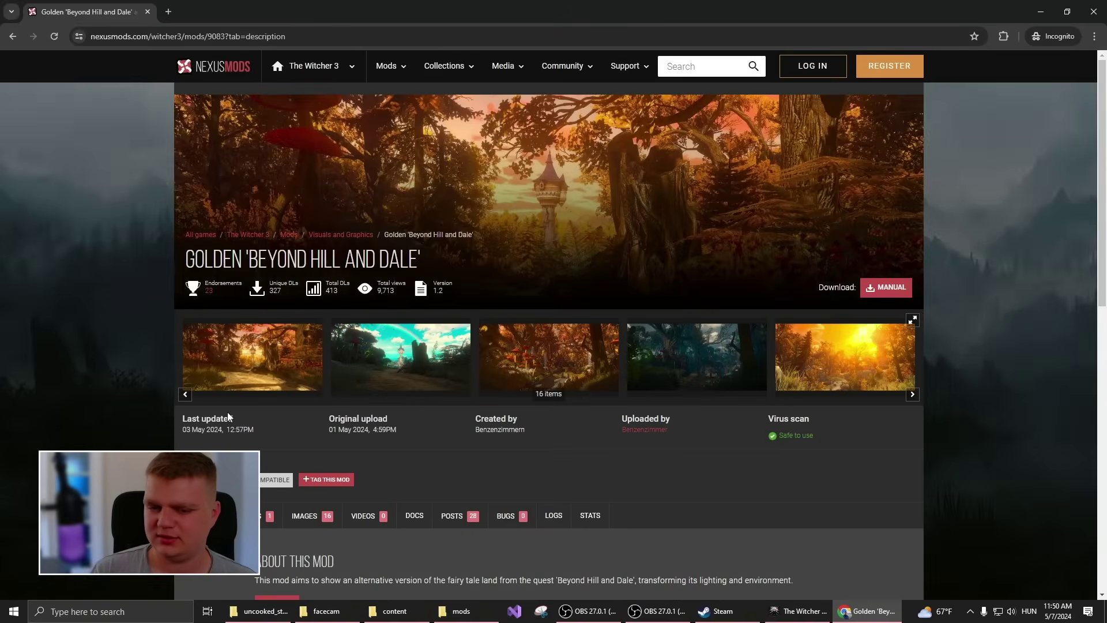